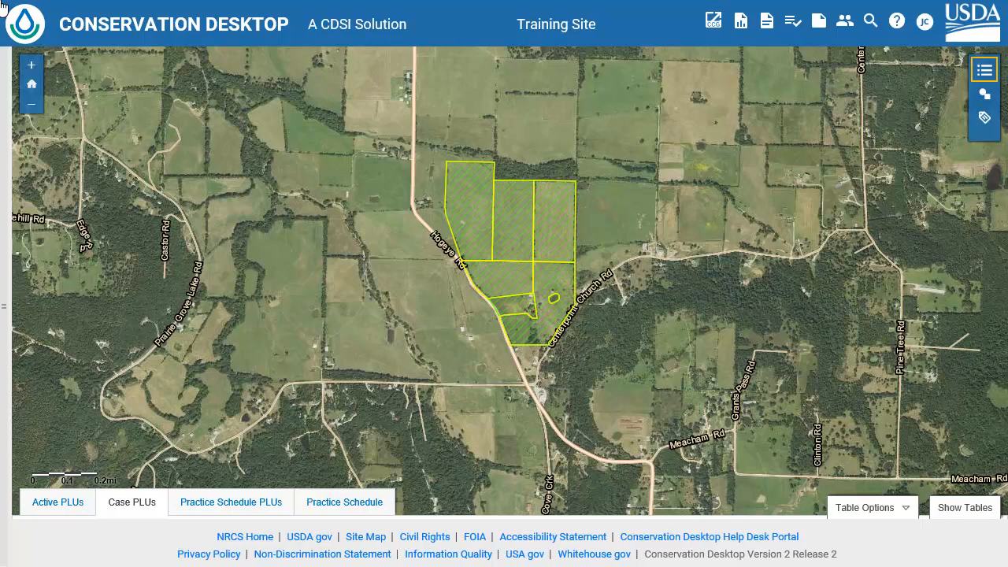
# Clear the selection of the highlighted land units on the map.
pyautogui.click(984, 71)
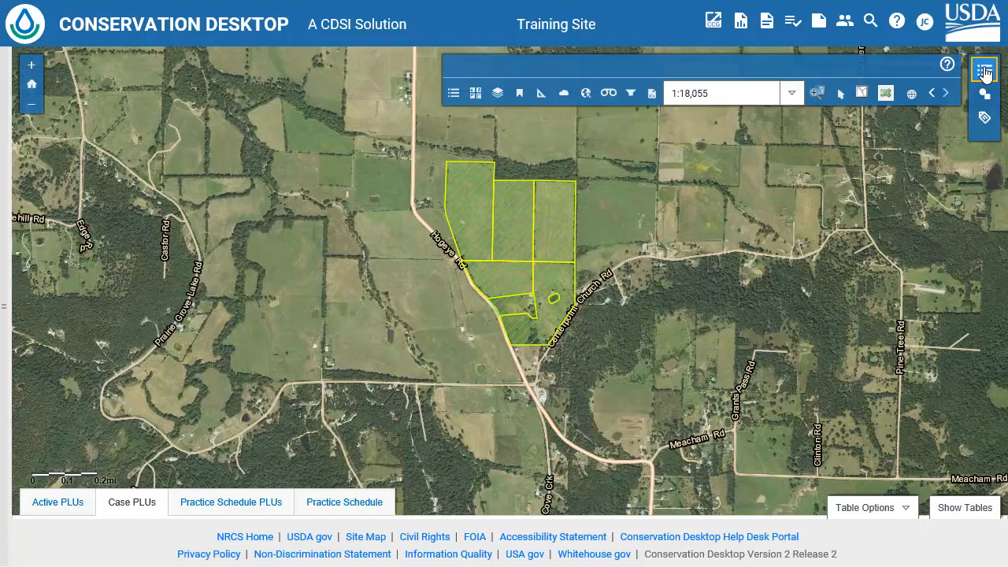
pyautogui.click(885, 93)
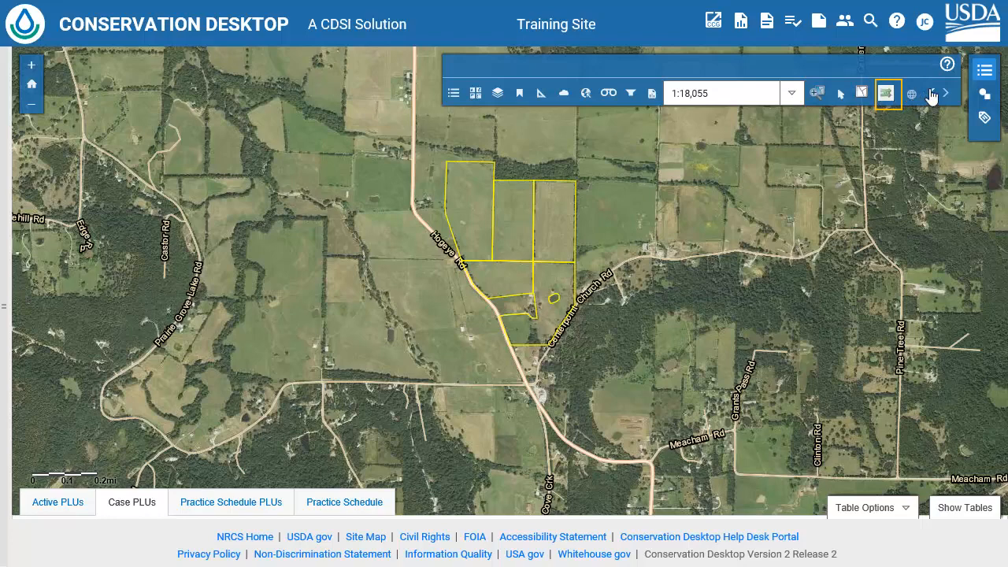
pyautogui.click(984, 72)
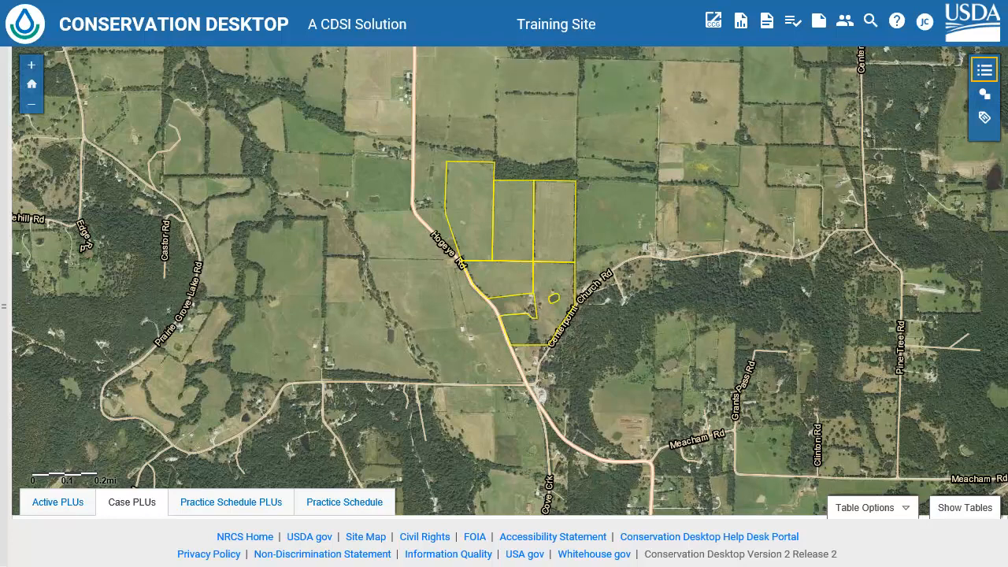
# Start creating map labels for the Practice Schedule PLUs layer and apply them to all features in the layer.
pyautogui.moveTo(418, 141); pyautogui.dragTo(626, 364)
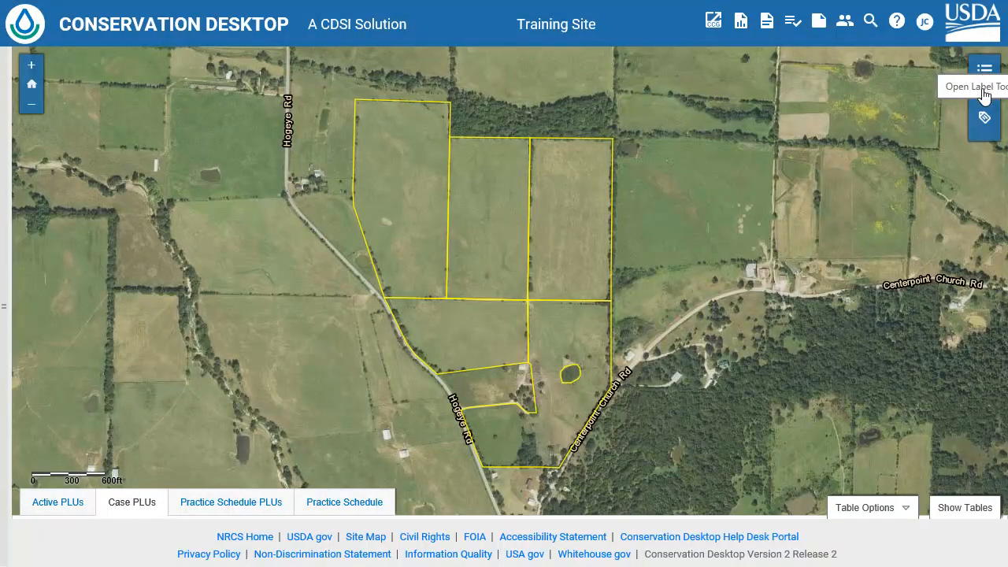
pyautogui.click(983, 118)
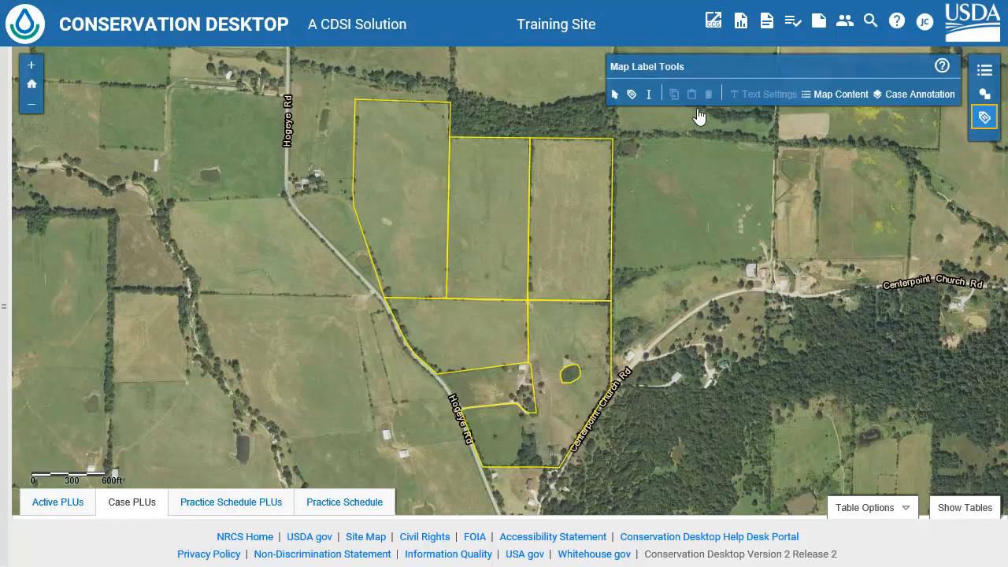
pyautogui.click(630, 95)
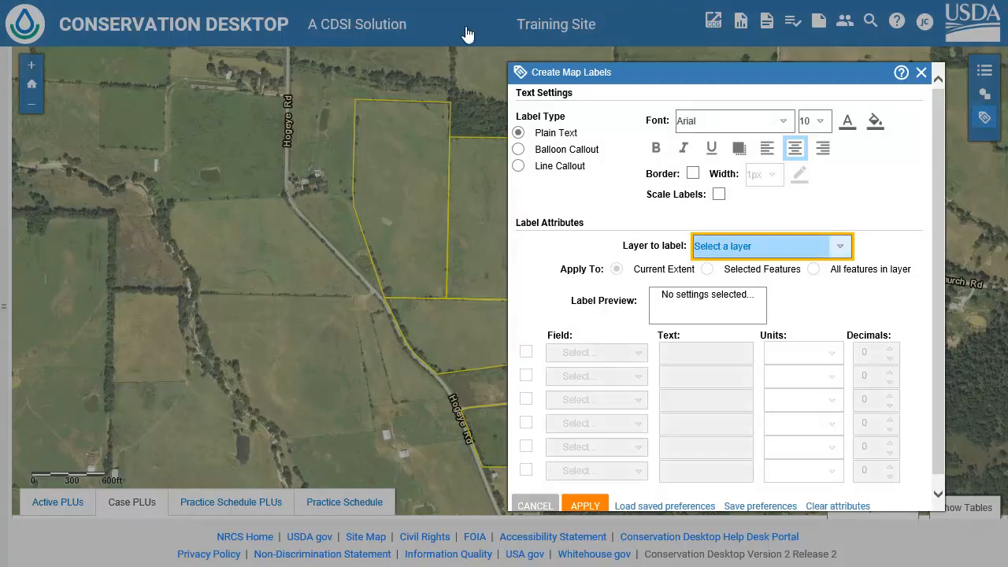
pyautogui.click(840, 249)
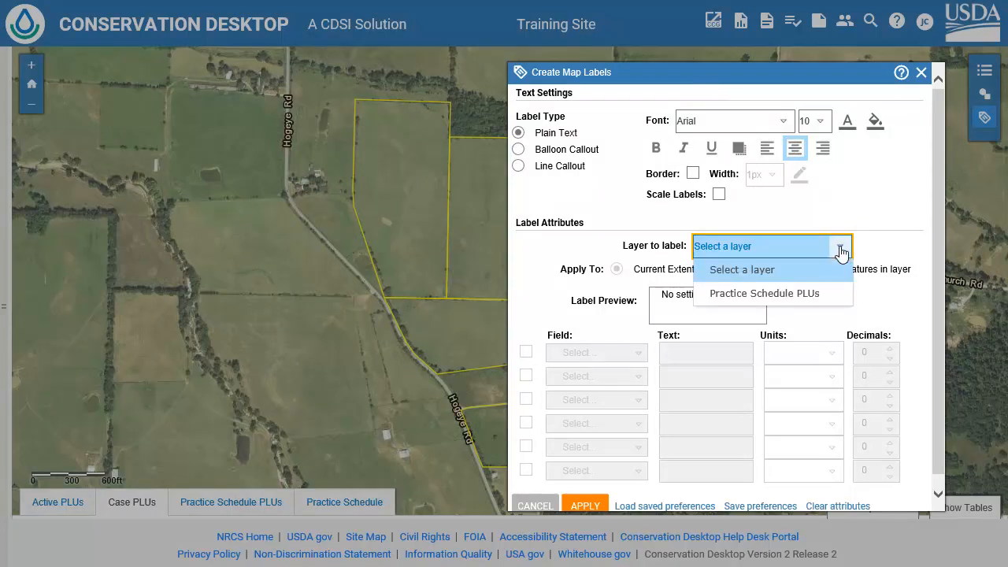
pyautogui.click(797, 294)
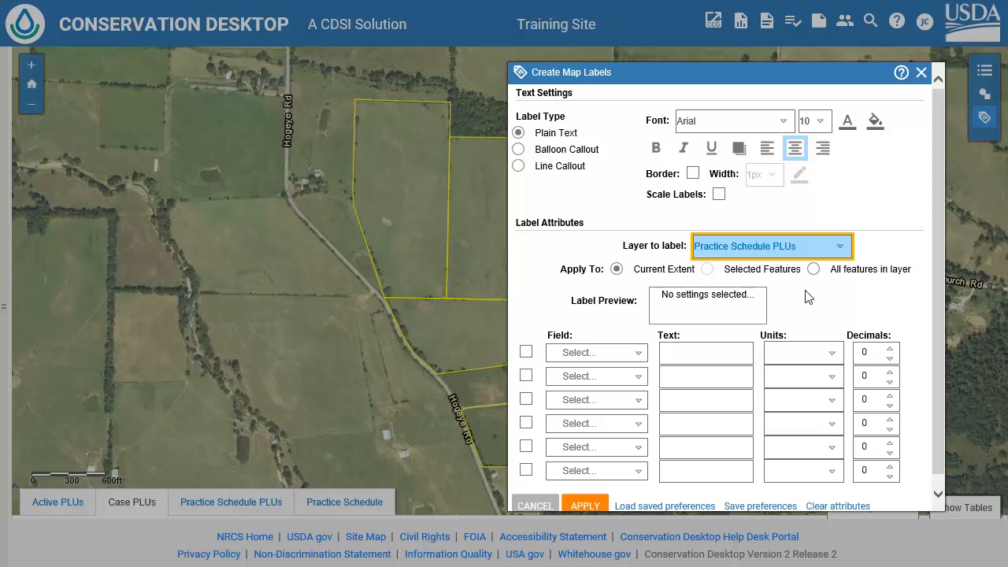
pyautogui.click(813, 269)
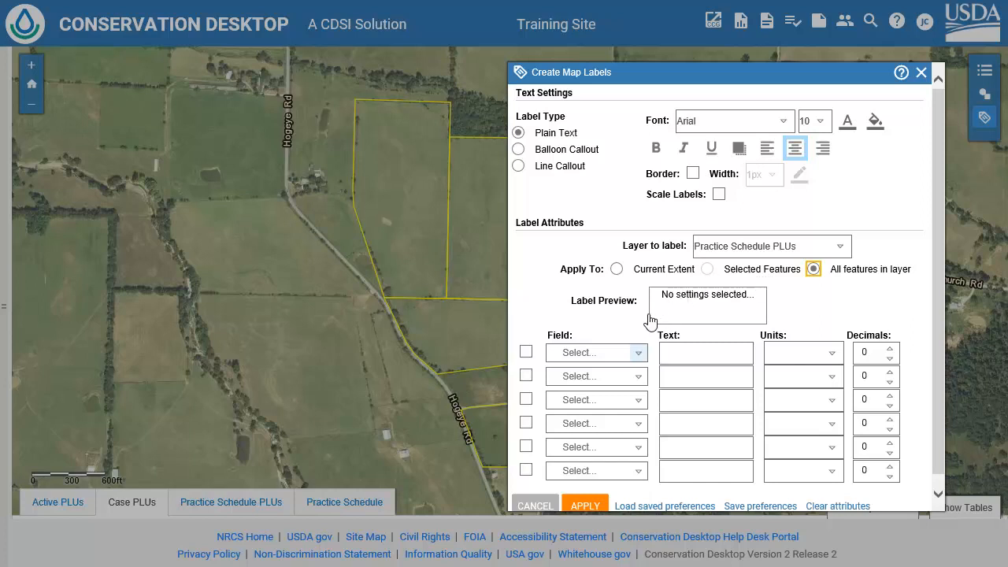
# Add the Tract field as the first label line with the prefix text "T:".
pyautogui.click(638, 356)
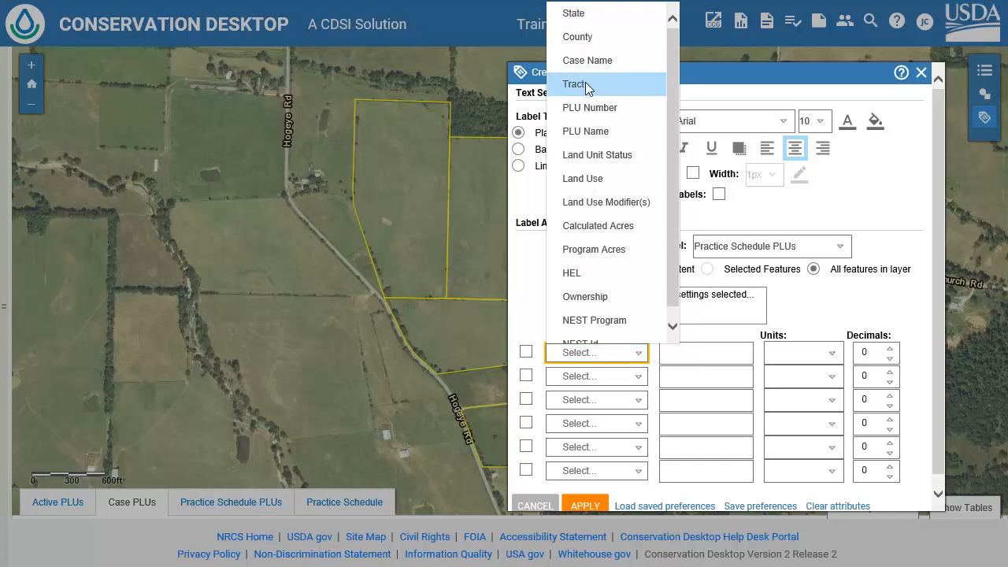
pyautogui.click(526, 353)
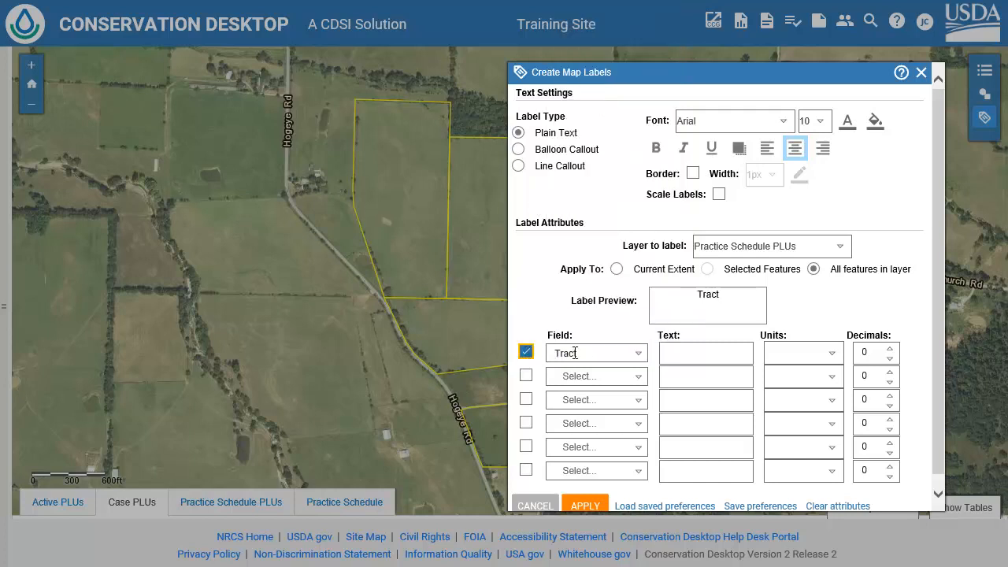
pyautogui.click(671, 356)
pyautogui.write('Tr')
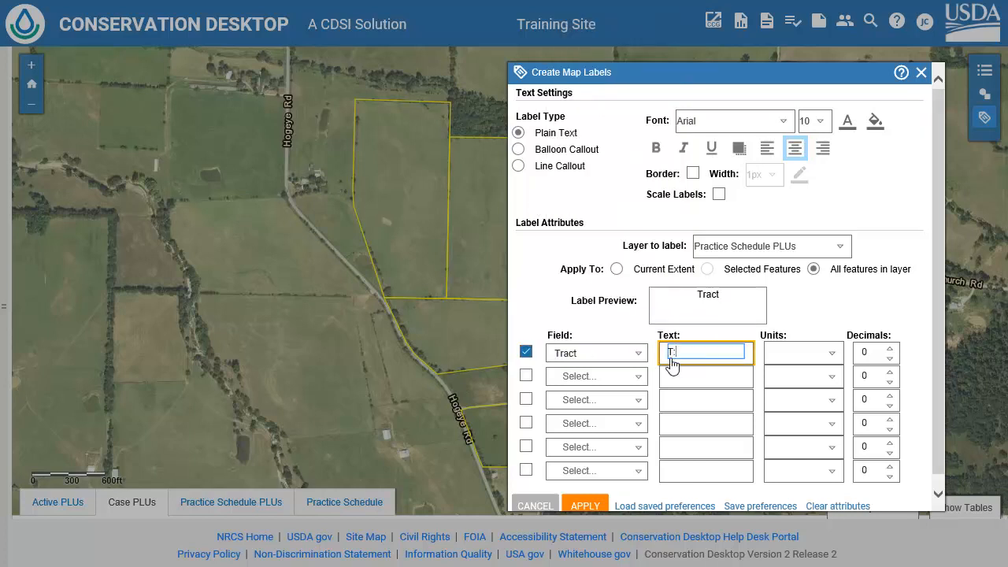
# Add the PLU Number field as the second label line with the prefix text "F:".
pyautogui.click(638, 378)
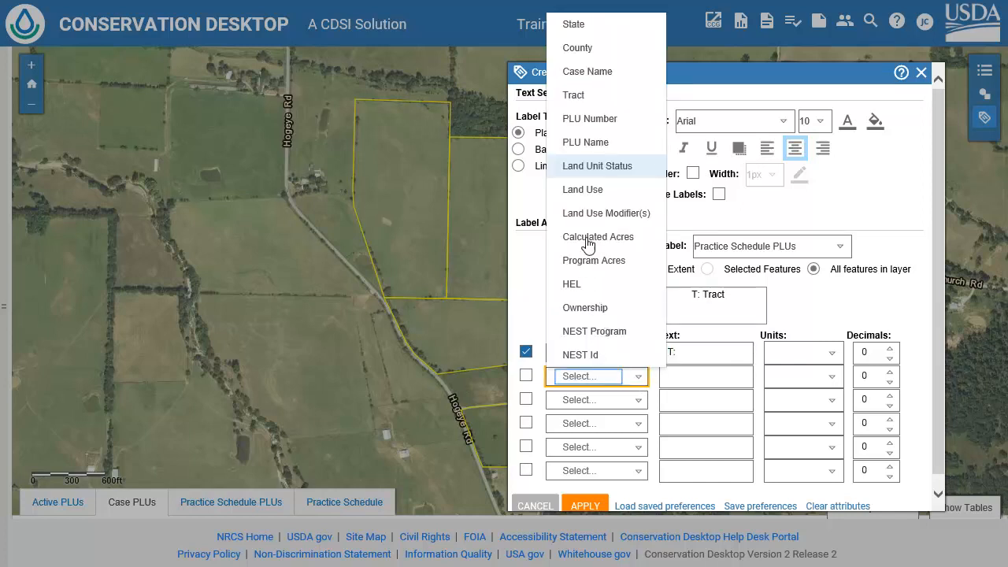
pyautogui.click(567, 120)
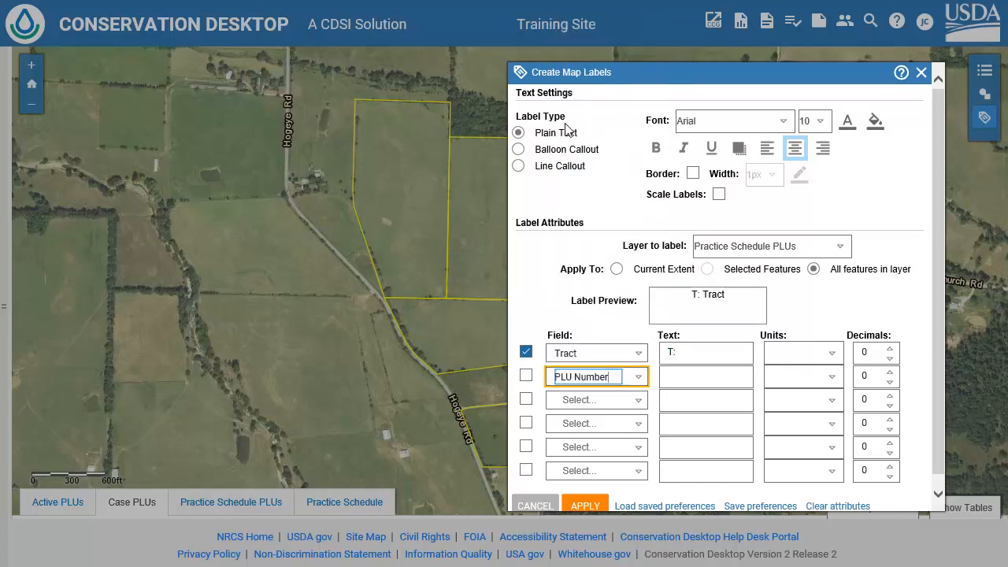
pyautogui.click(526, 375)
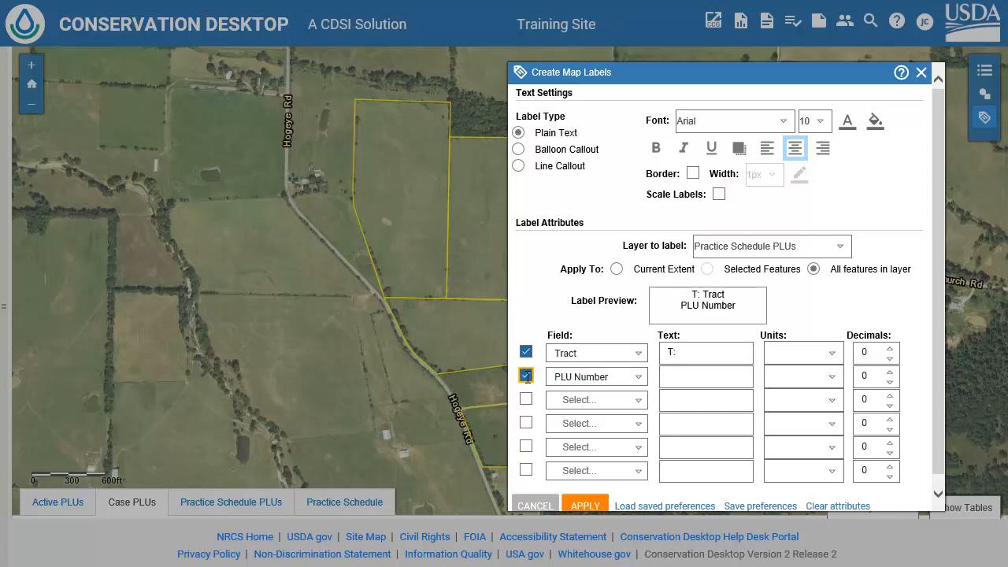
pyautogui.click(674, 377)
pyautogui.write('F:')
# Add the Program Acres field as the third label line, with units "ac." and 1 decimal.
pyautogui.click(639, 401)
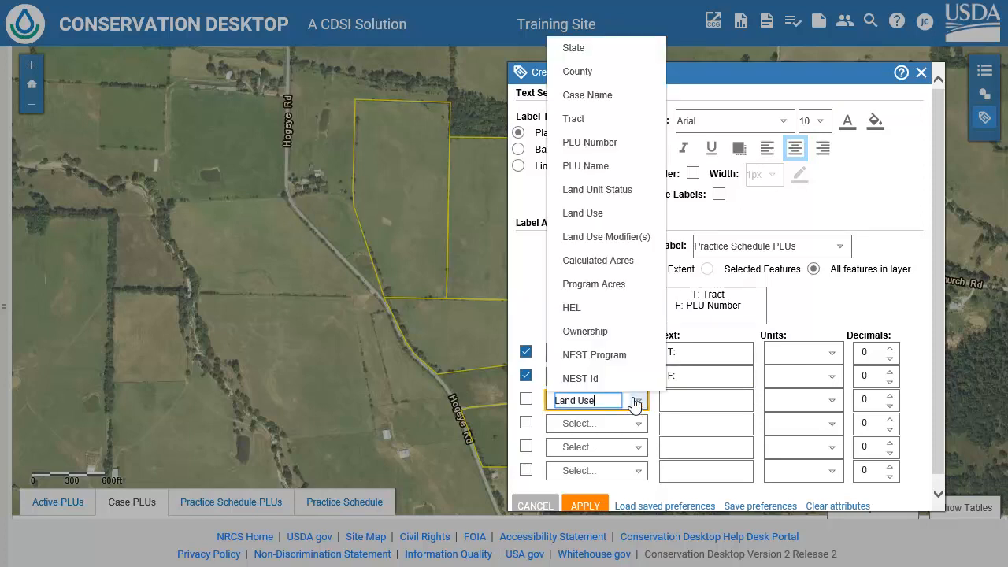
pyautogui.click(607, 285)
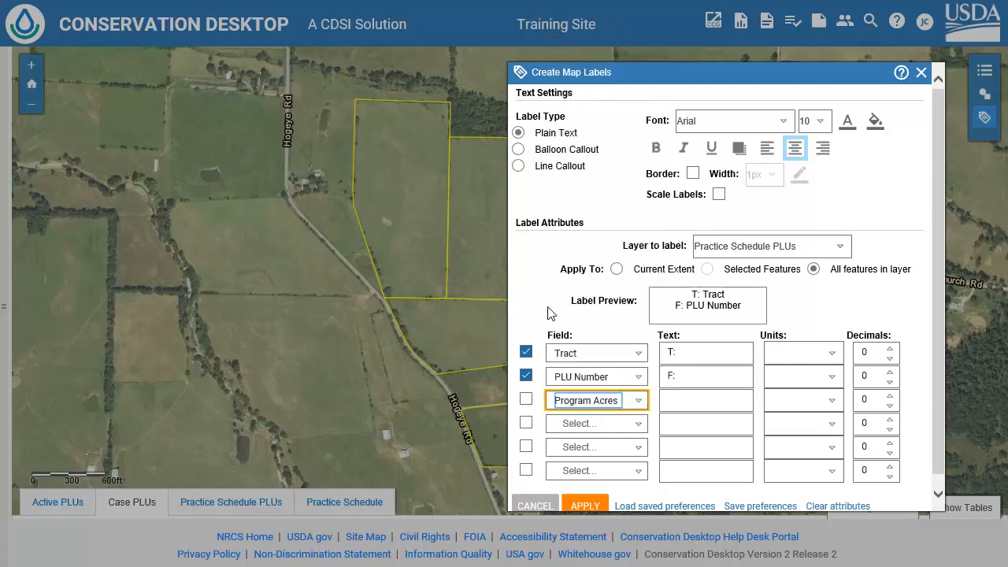
pyautogui.click(526, 399)
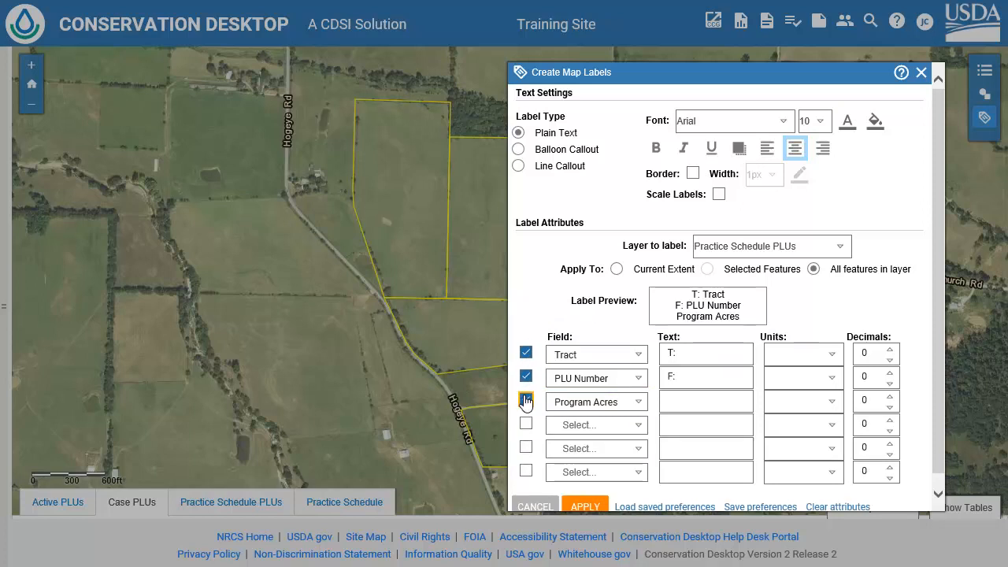
pyautogui.click(833, 403)
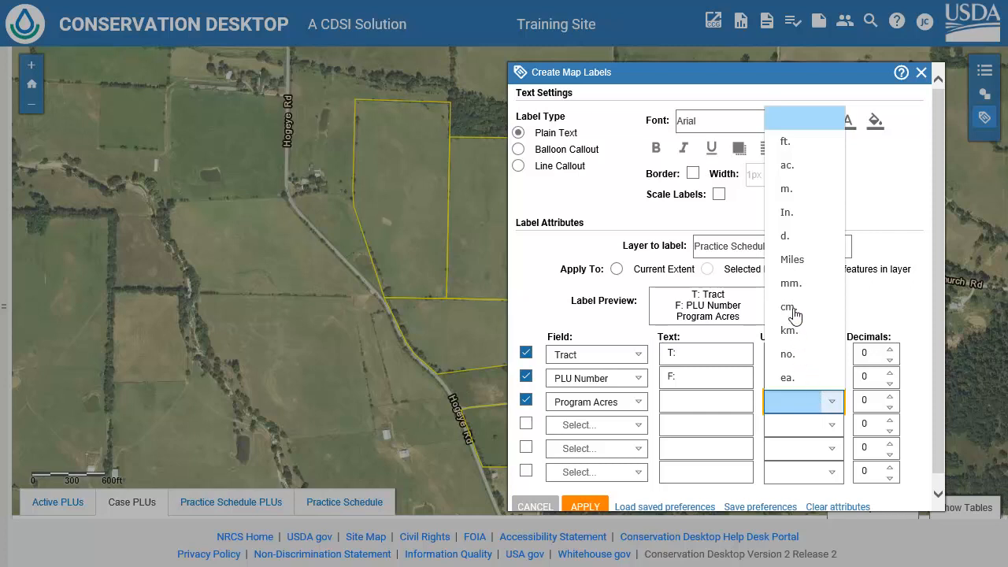
pyautogui.click(787, 166)
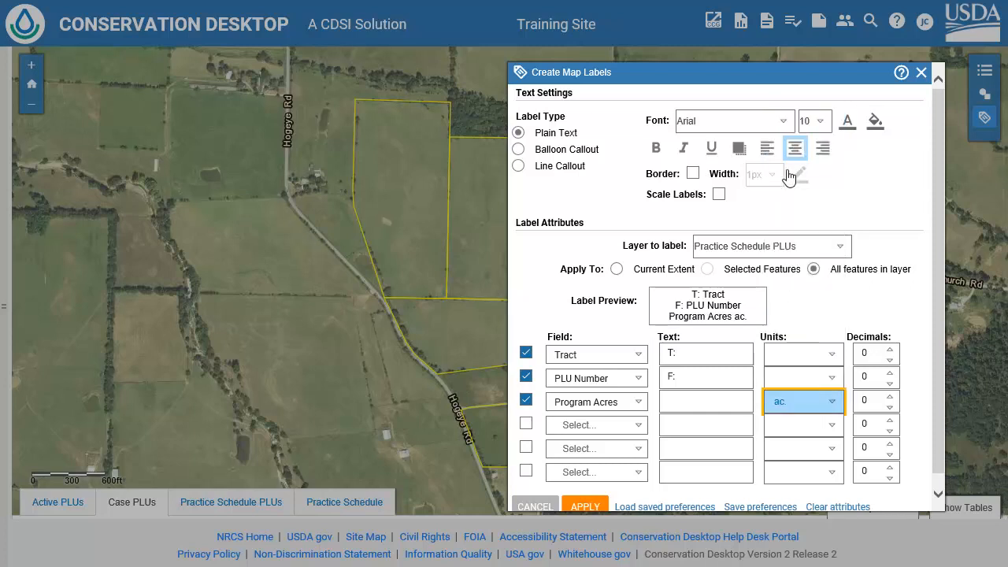
pyautogui.click(890, 398)
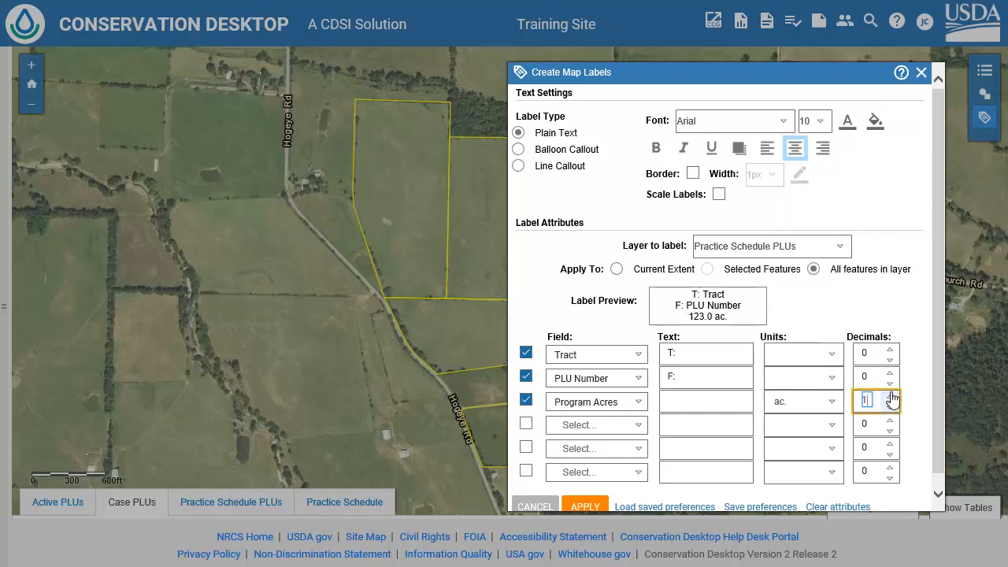
# Add the Land Use field as the fourth label line and include it in the label.
pyautogui.click(638, 427)
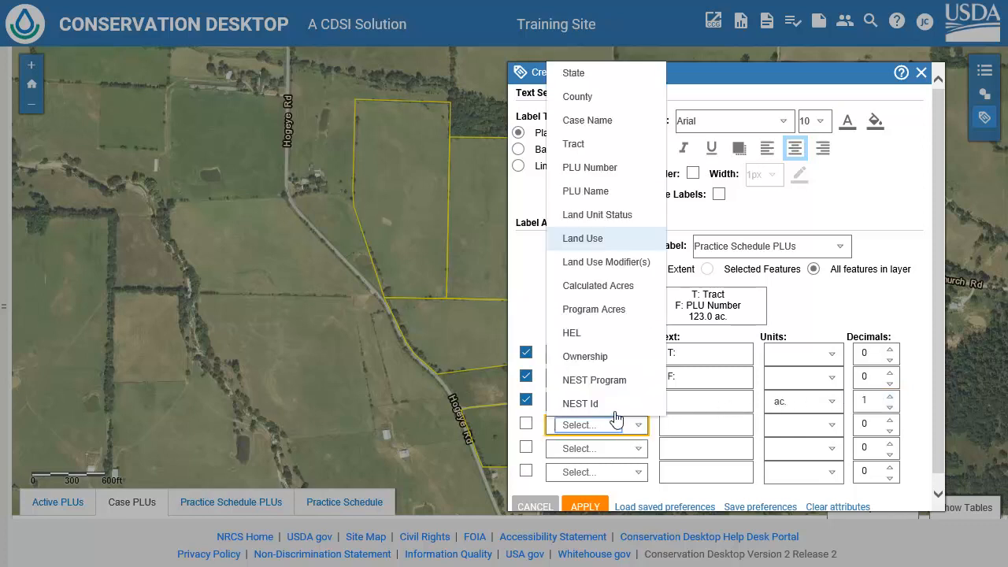
pyautogui.click(592, 238)
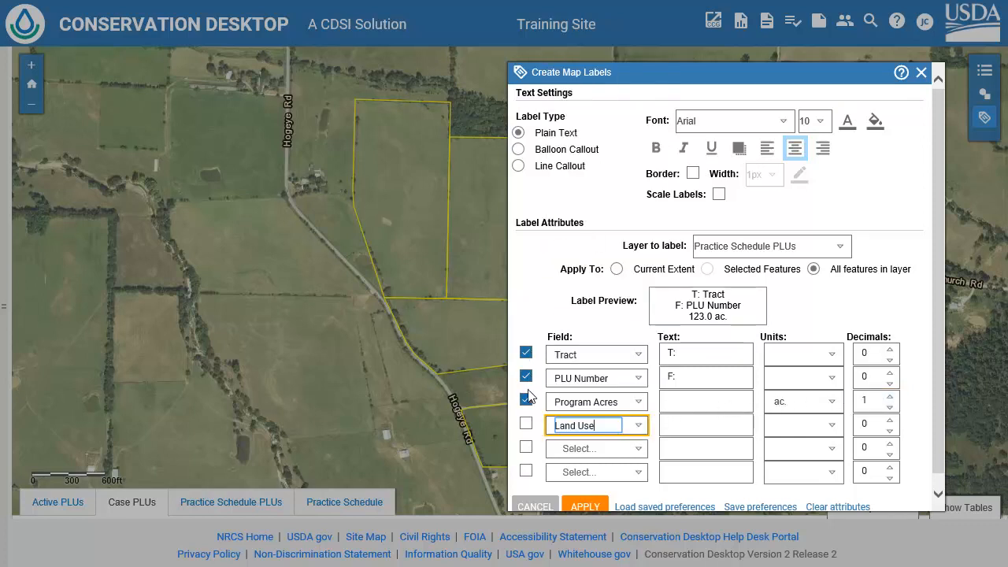
pyautogui.click(526, 424)
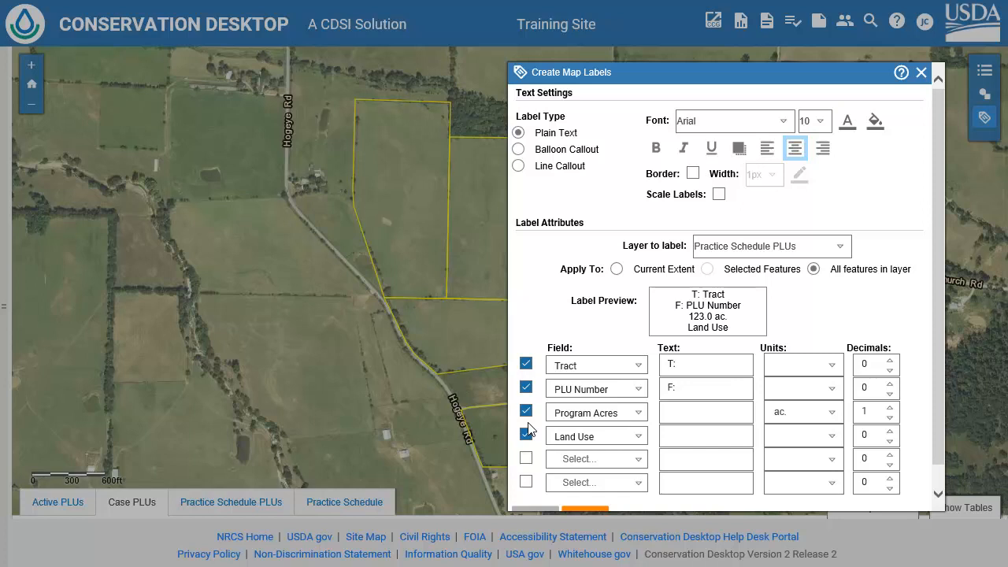
# Set the label type to Line Callout and turn on the halo around the label text.
pyautogui.click(518, 167)
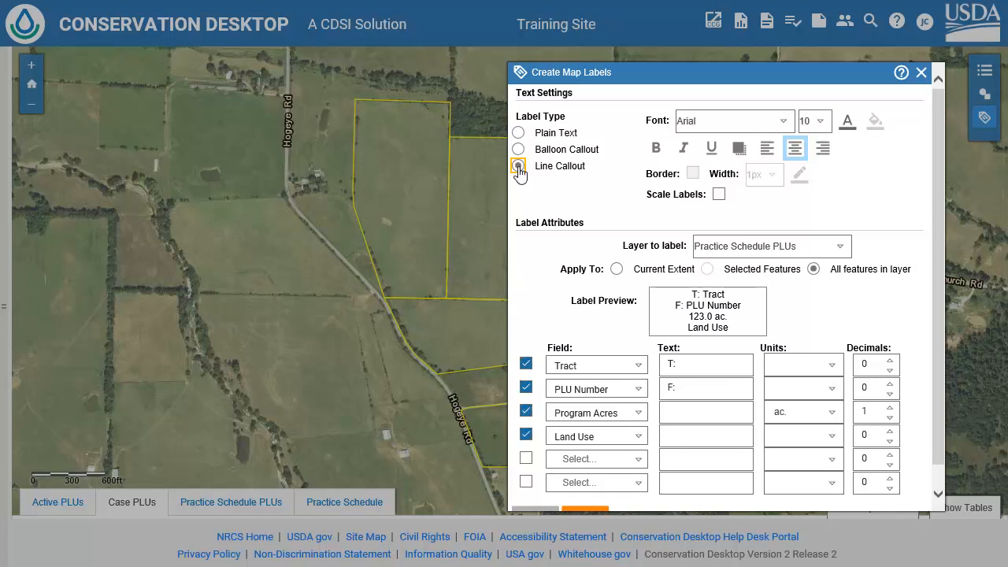
pyautogui.click(738, 149)
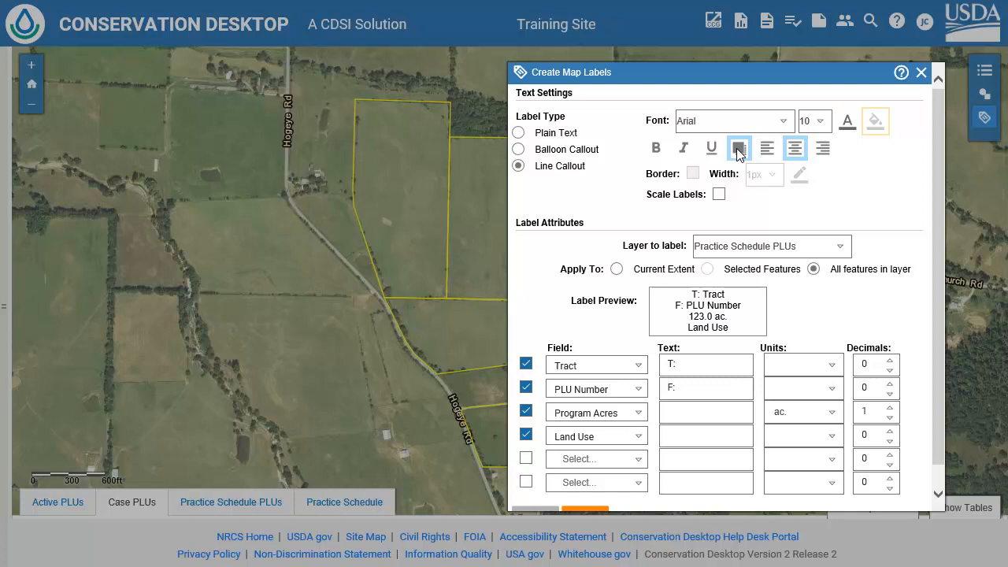
# Save the label settings as preferences and apply the labels to the map.
pyautogui.moveTo(938, 279); pyautogui.dragTo(934, 320)
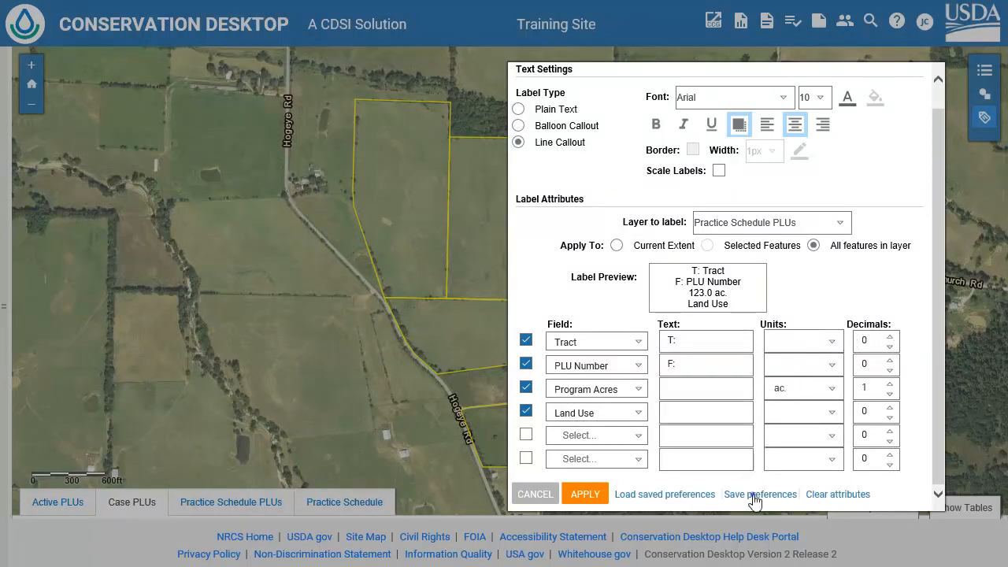
pyautogui.click(723, 495)
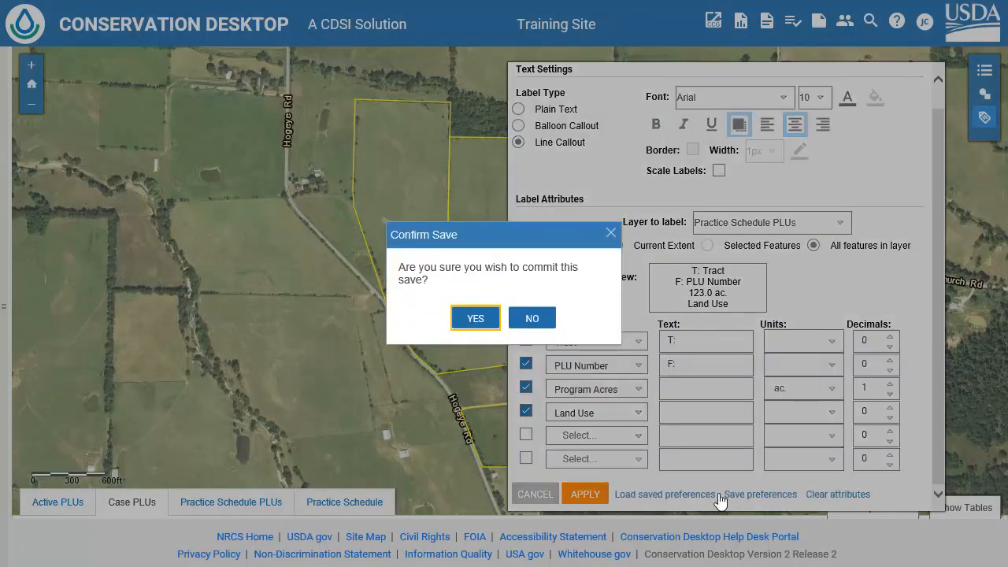
pyautogui.click(484, 321)
pyautogui.click(496, 316)
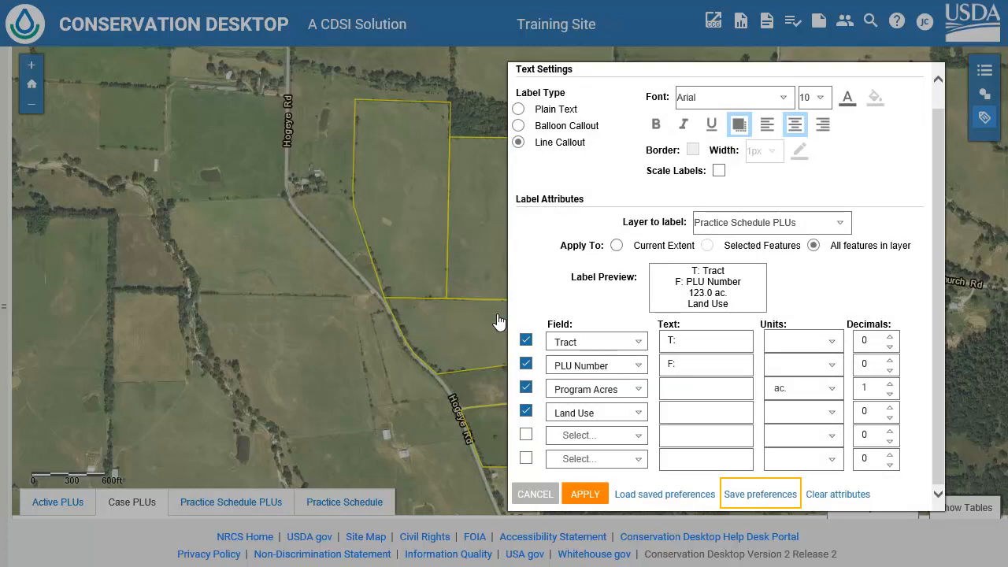
pyautogui.click(584, 493)
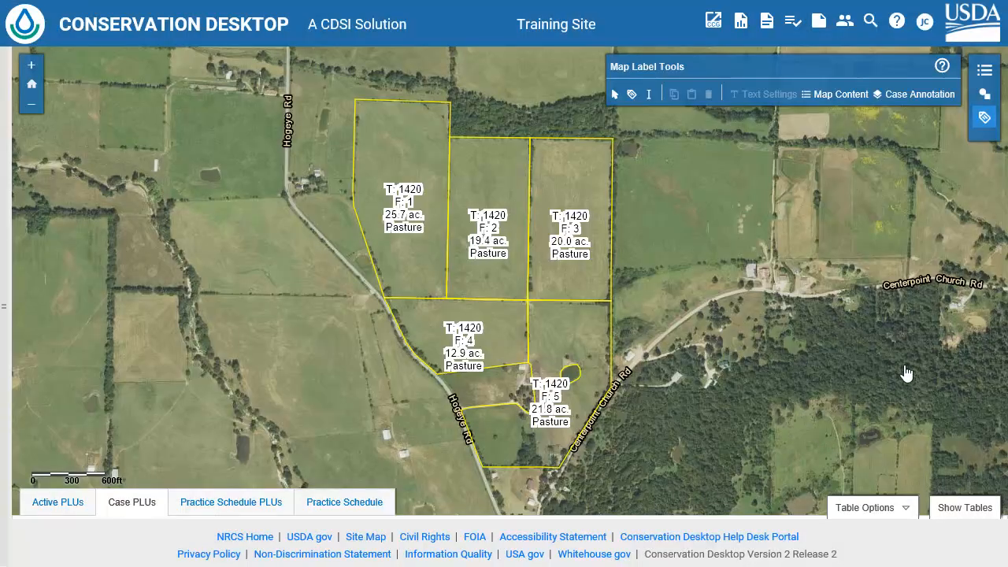
# Turn off Show Labels for the Practice Schedule PLUs layer in the map content.
pyautogui.click(984, 71)
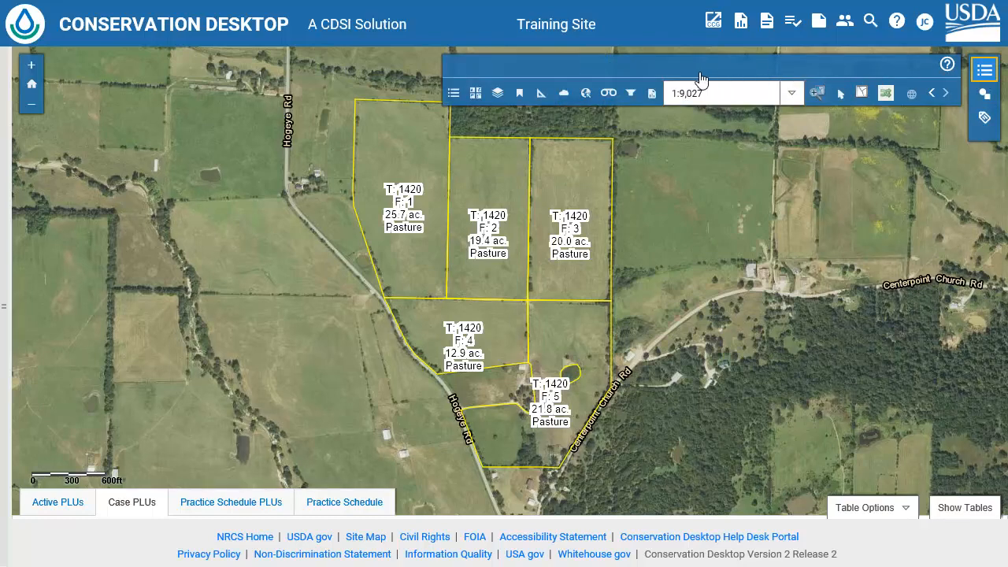
pyautogui.click(453, 93)
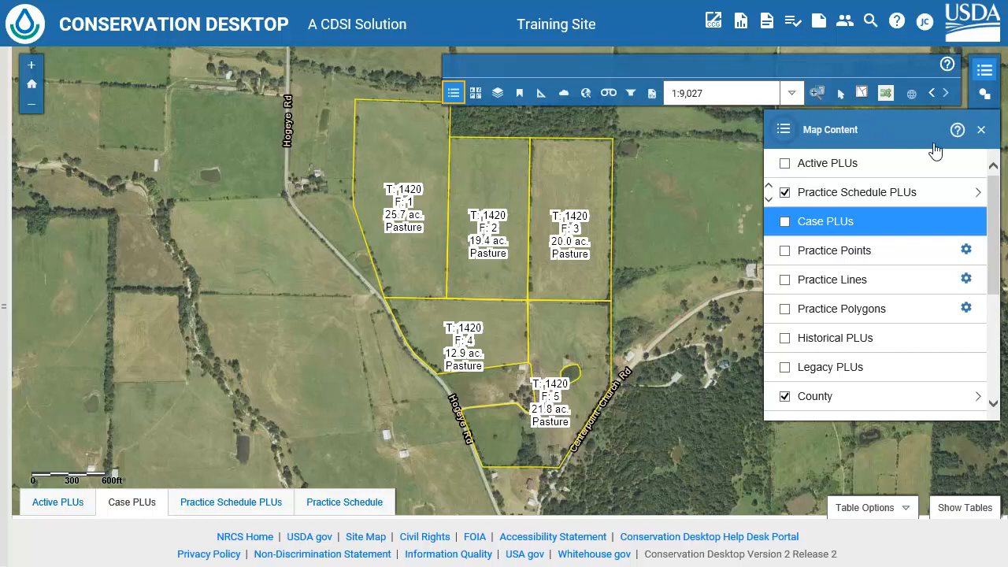
pyautogui.click(976, 195)
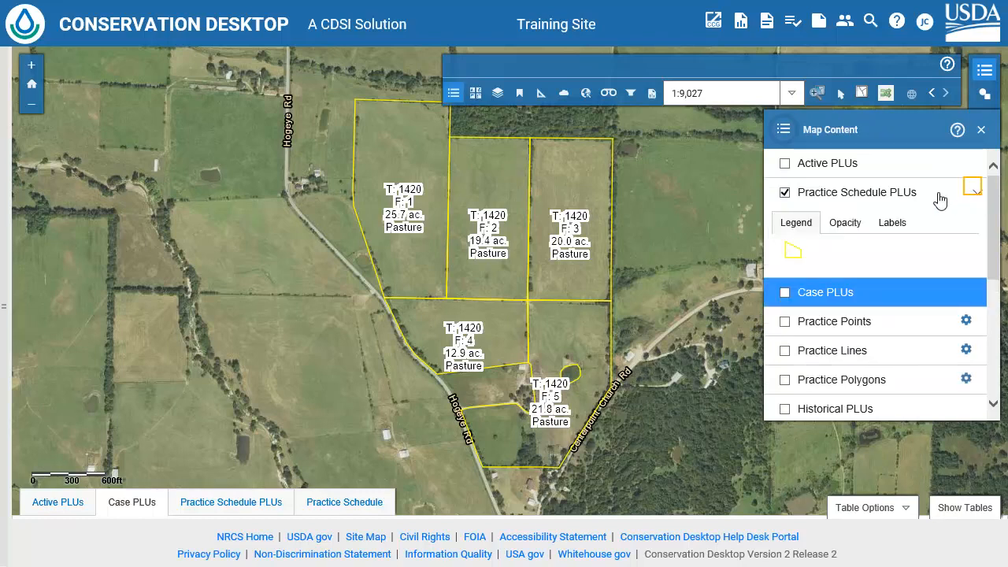
pyautogui.click(898, 224)
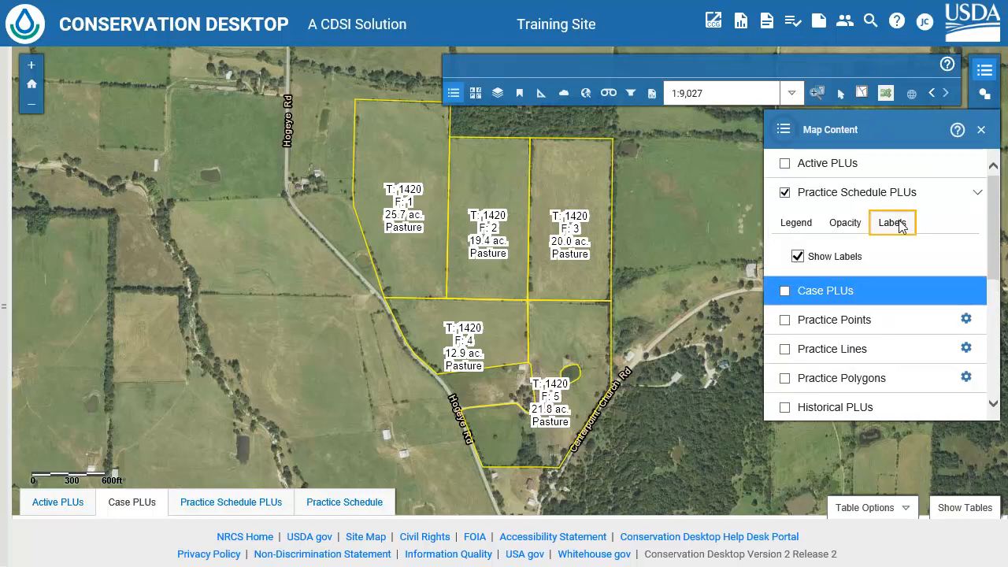
pyautogui.click(797, 256)
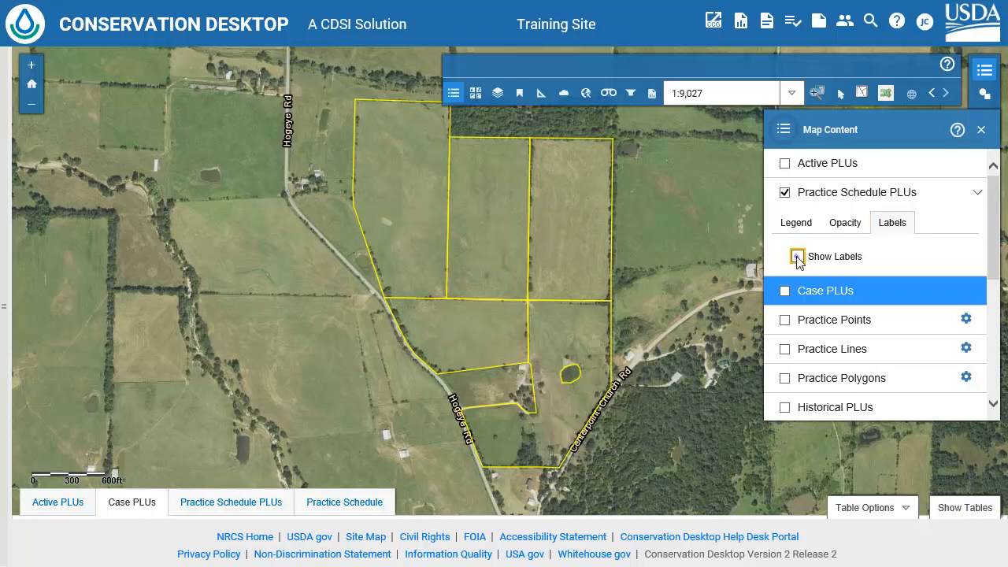
# Turn on Show Labels for the Practice Schedule PLUs layer and close the map content list.
pyautogui.click(798, 256)
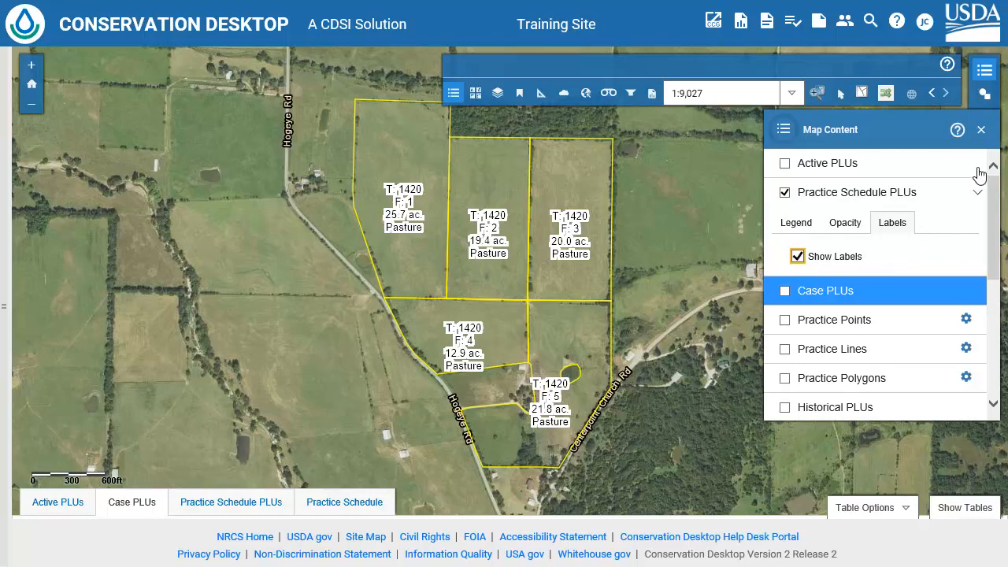
pyautogui.click(982, 130)
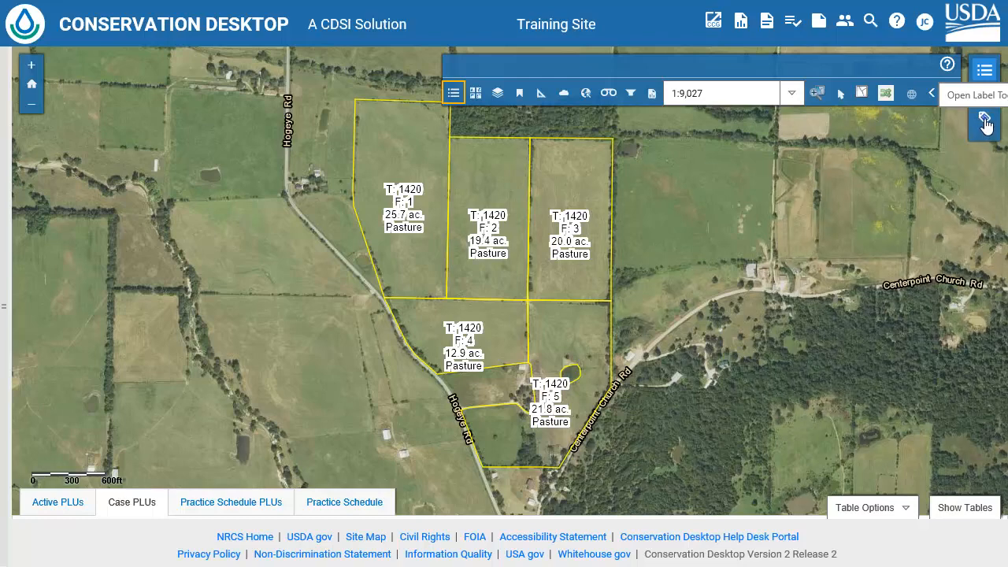
# Select the label of field 4 with the map label tools and move it west, outside the field across Hogeye Rd.
pyautogui.click(985, 119)
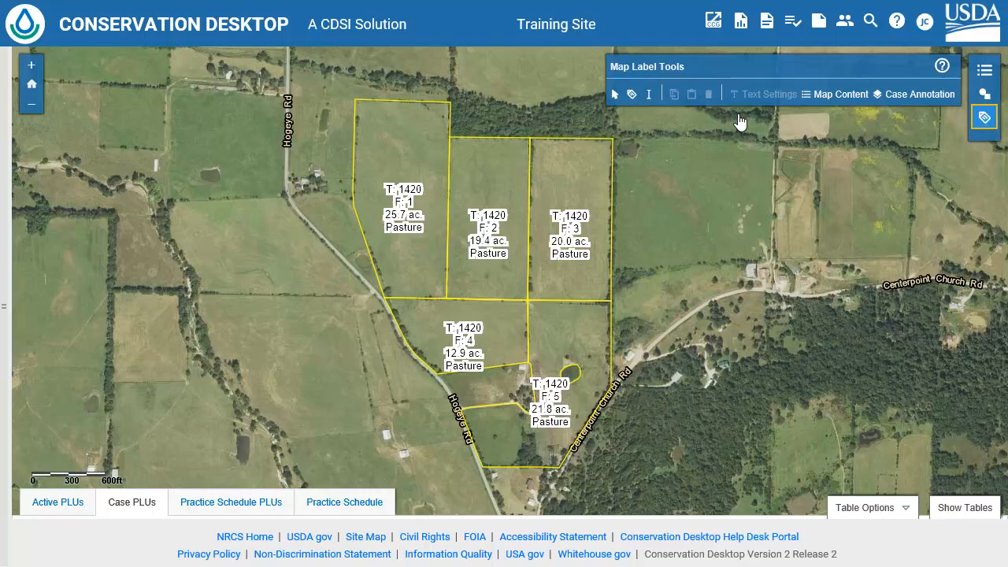
pyautogui.click(615, 96)
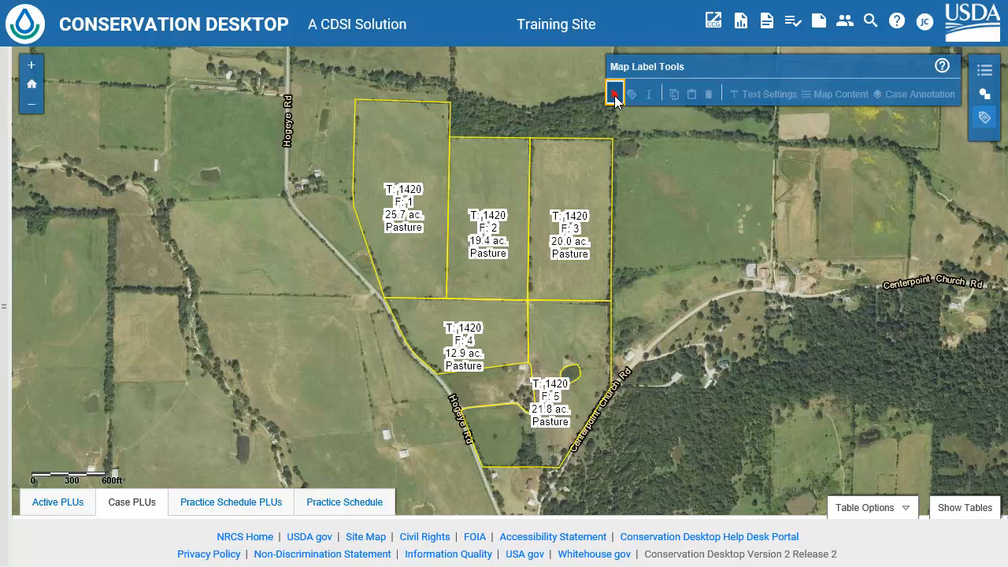
pyautogui.click(463, 355)
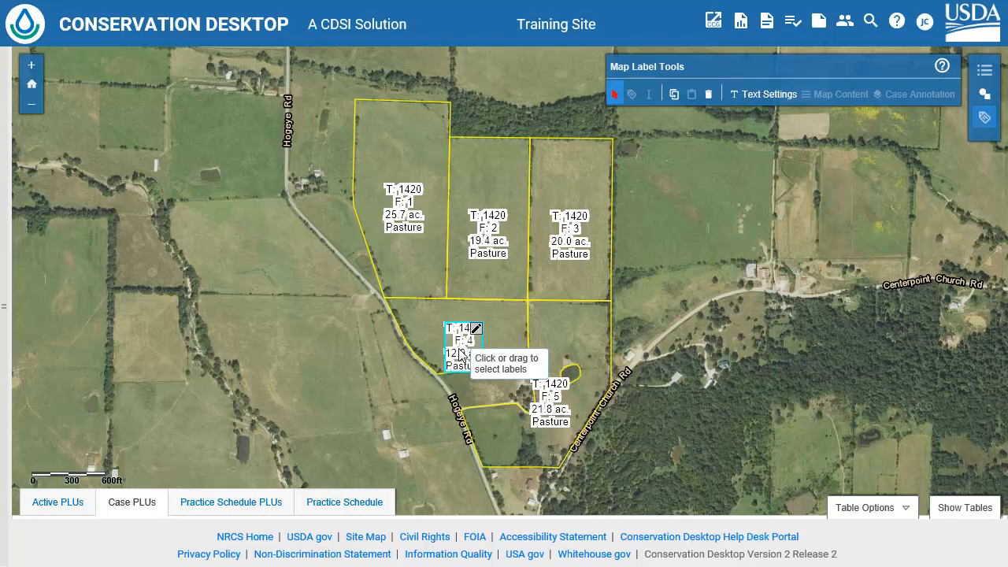
pyautogui.moveTo(462, 354); pyautogui.dragTo(353, 354)
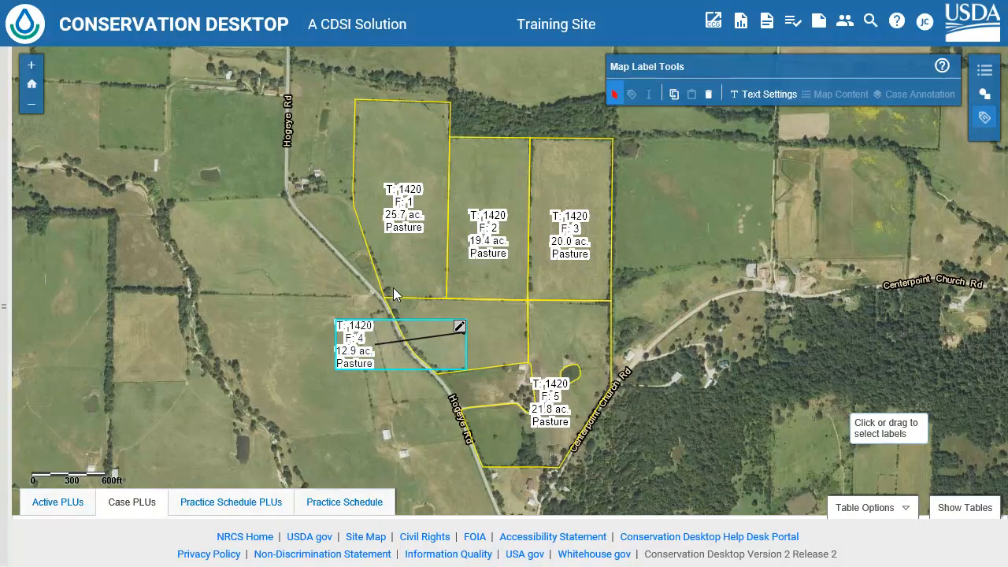
# Move the field 1 label toward the northwest corner of its field and change its label type to Plain Text.
pyautogui.click(400, 205)
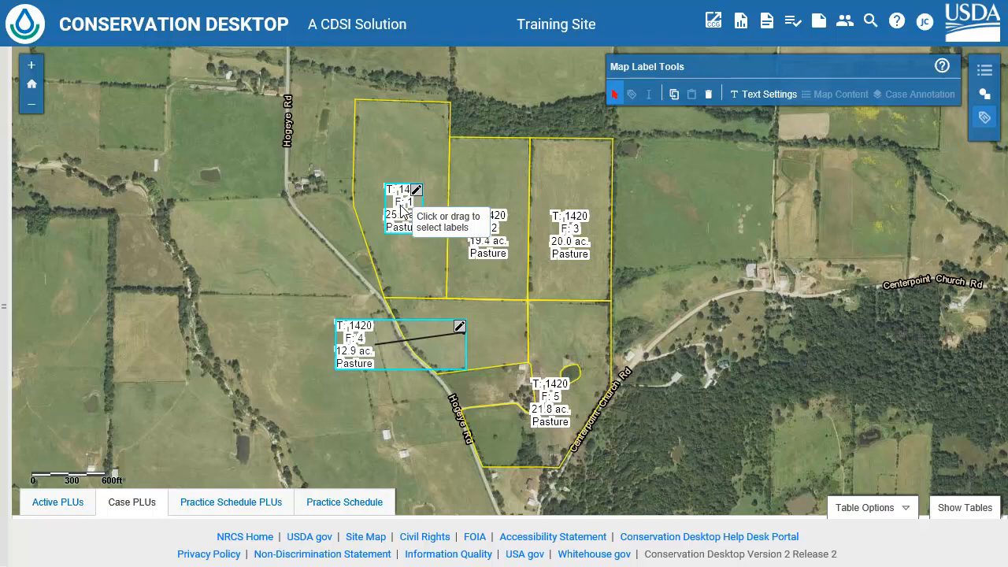
pyautogui.moveTo(400, 211); pyautogui.dragTo(380, 147)
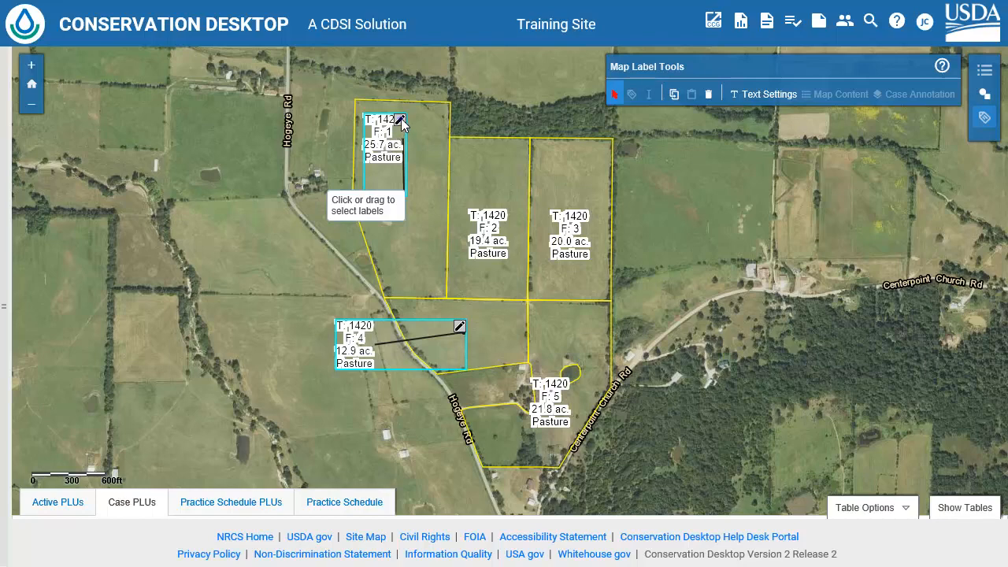
pyautogui.click(400, 119)
pyautogui.click(519, 152)
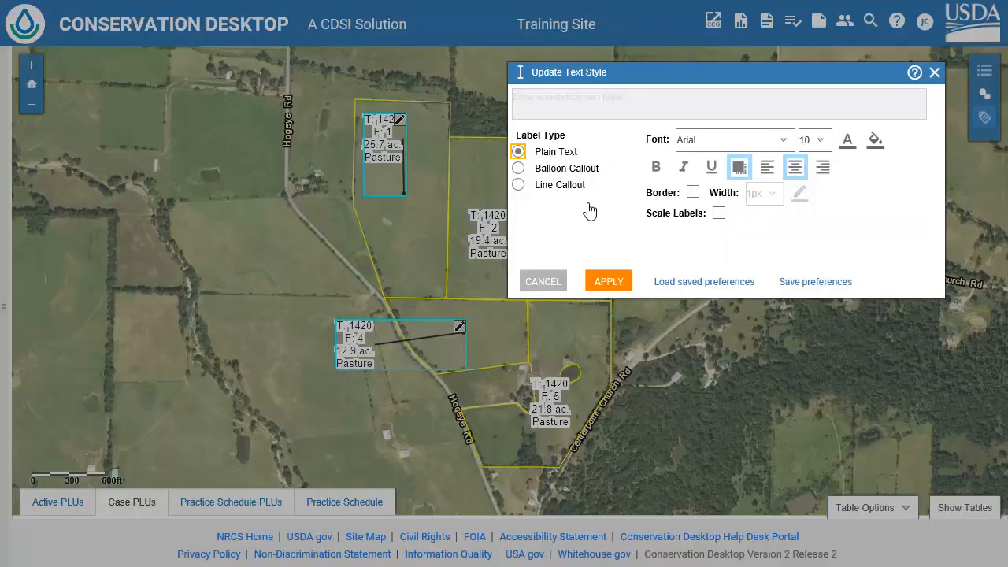
pyautogui.click(607, 281)
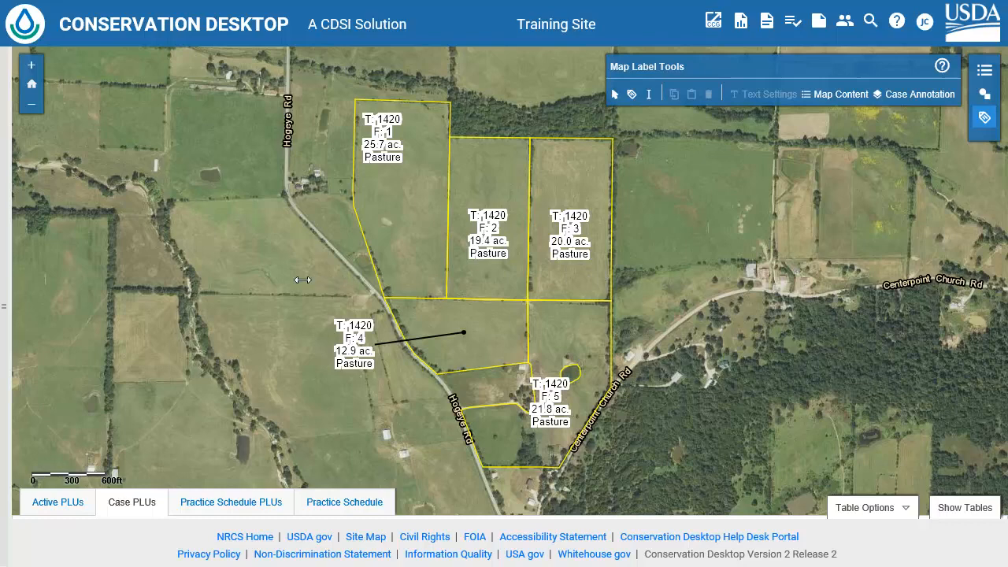
# Change the tract number of all land units in Tract 1420 to 100, then save and close the land unit edits.
pyautogui.click(6, 309)
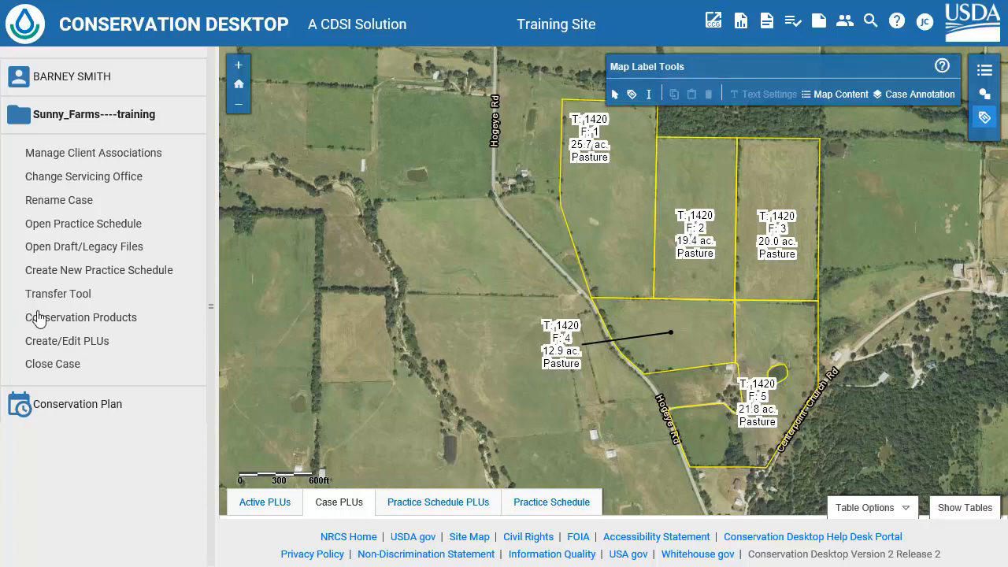
pyautogui.click(67, 343)
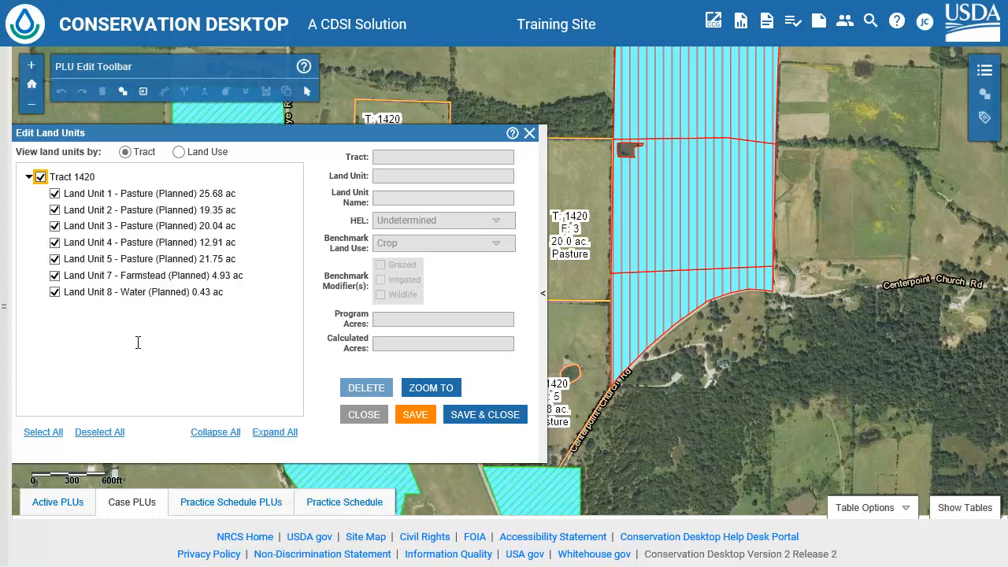
pyautogui.click(403, 158)
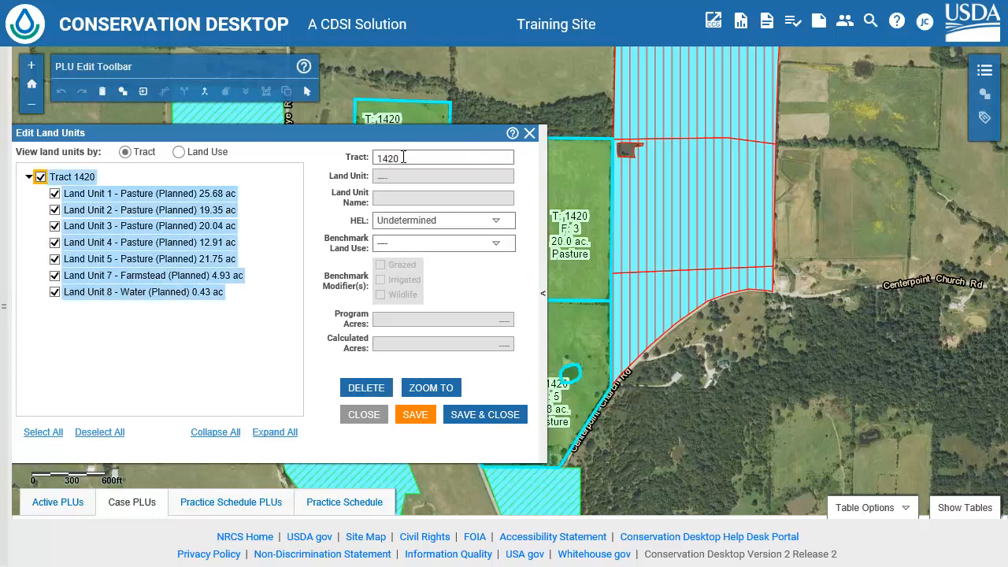
pyautogui.write('100')
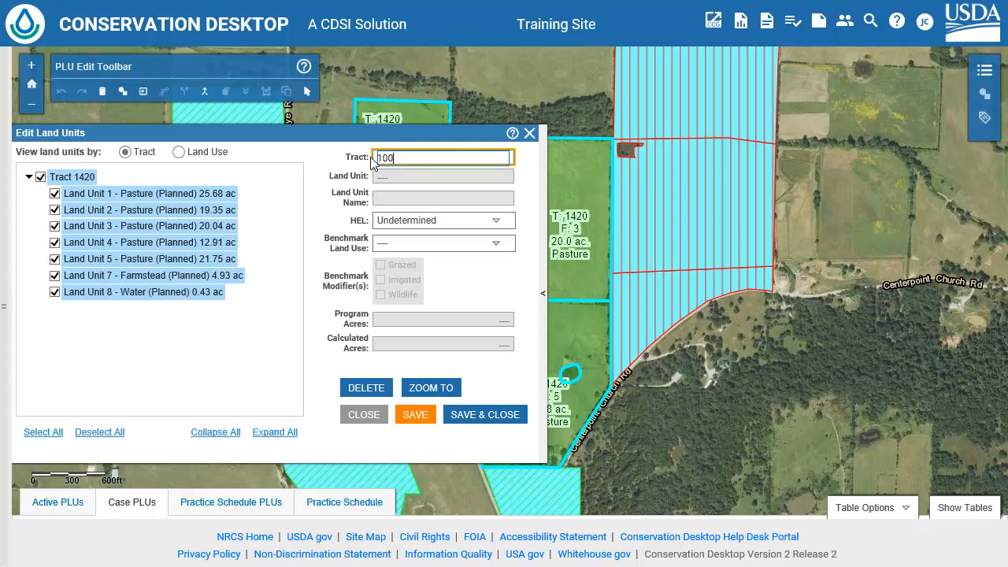
pyautogui.press('Tab')
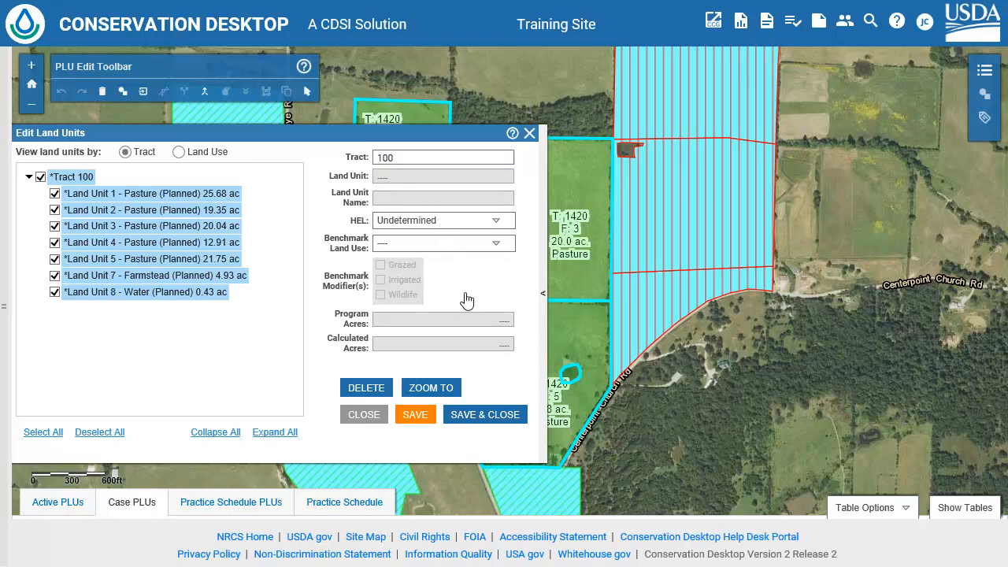
pyautogui.click(475, 416)
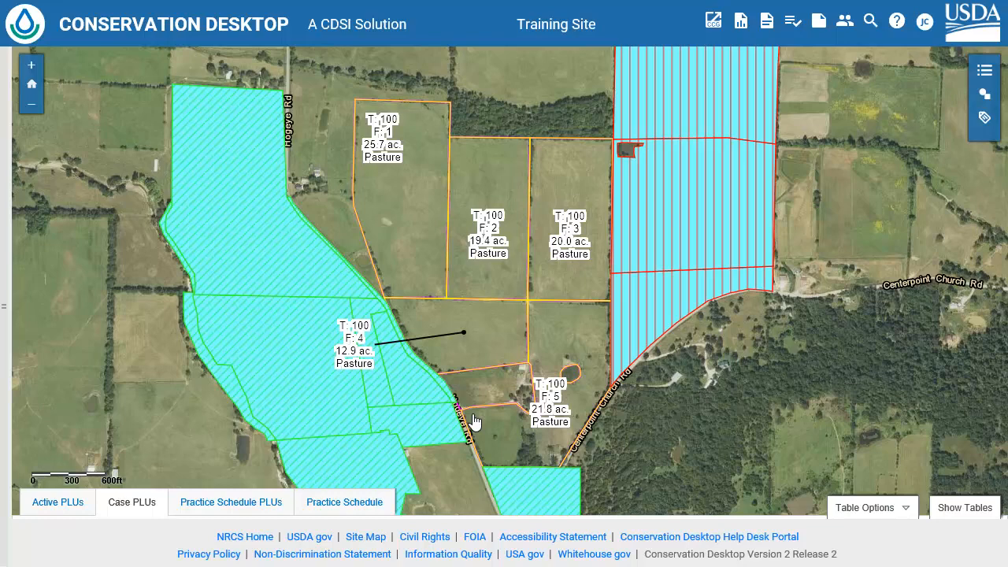
# Restore the map display to the labelled Practice Schedule PLUs without the surrounding land unit layers, and close the map tools.
pyautogui.click(983, 72)
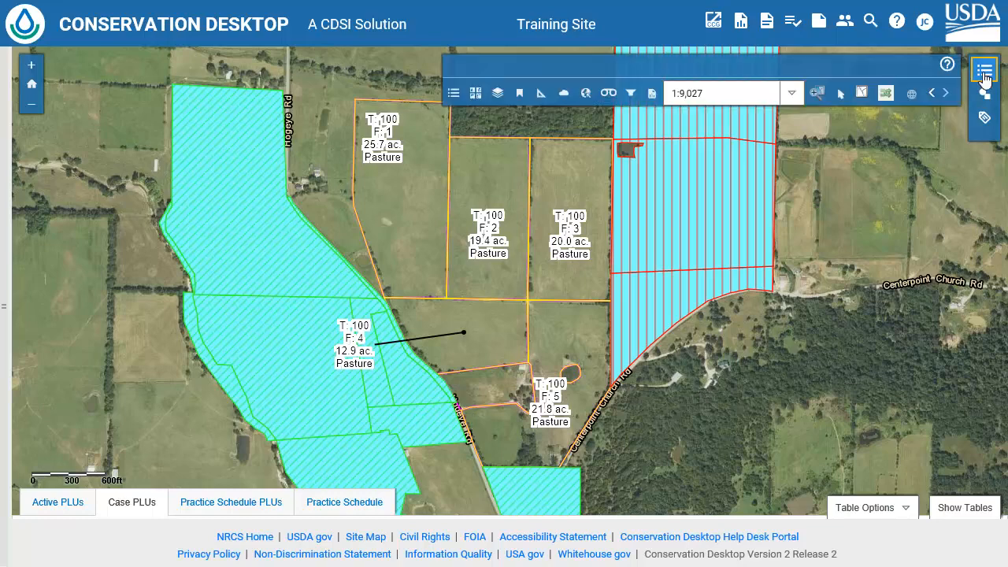
pyautogui.click(888, 95)
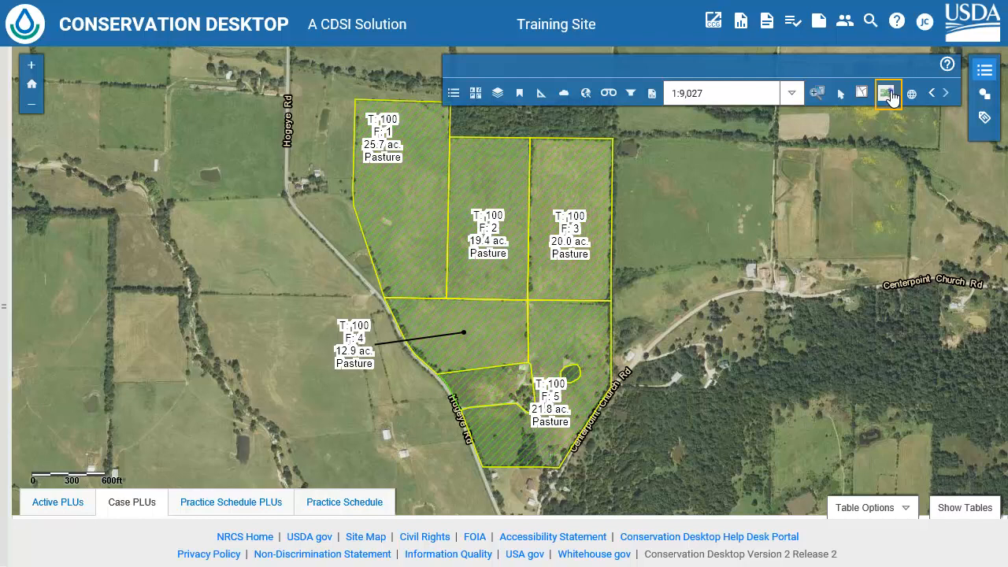
pyautogui.click(984, 71)
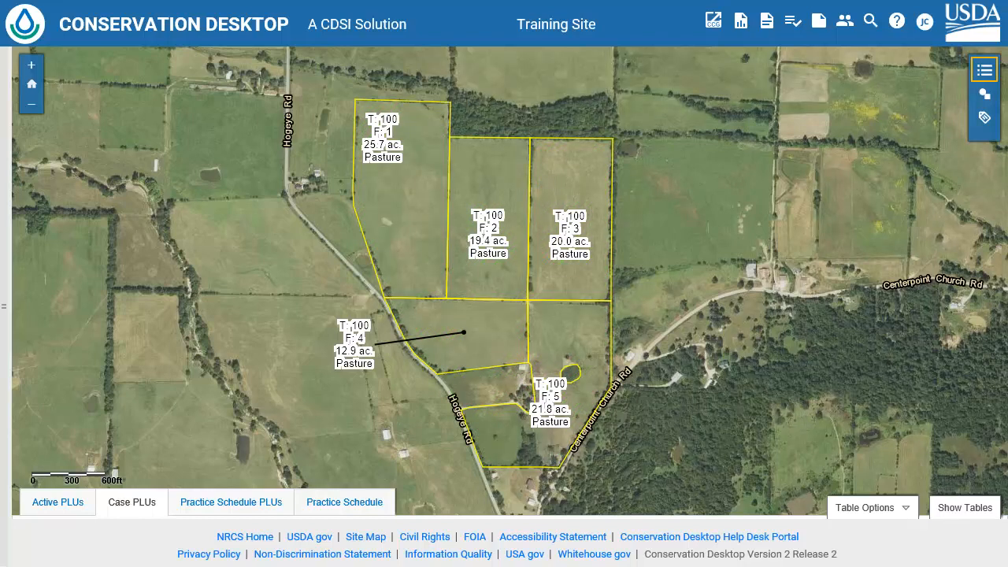